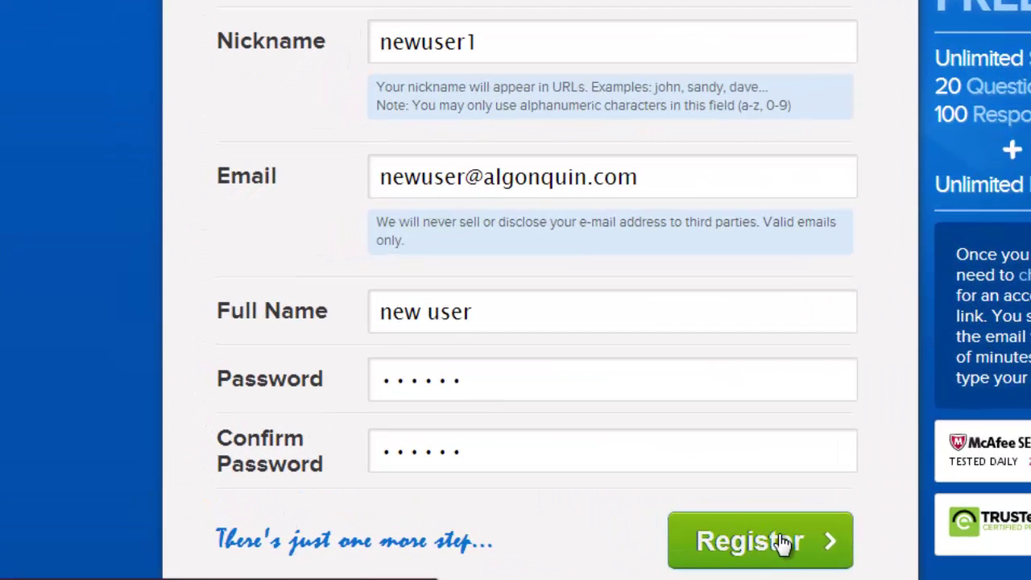
Submit the completed registration form to create the free account.
left_click(782, 541)
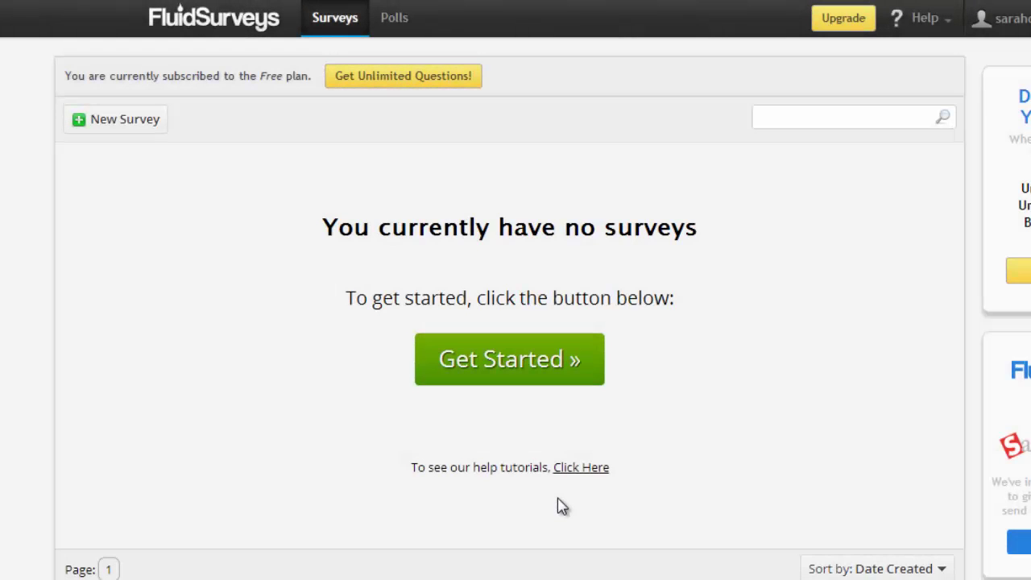
Start a new survey named 'sample' and create it with English as its language.
left_click(515, 362)
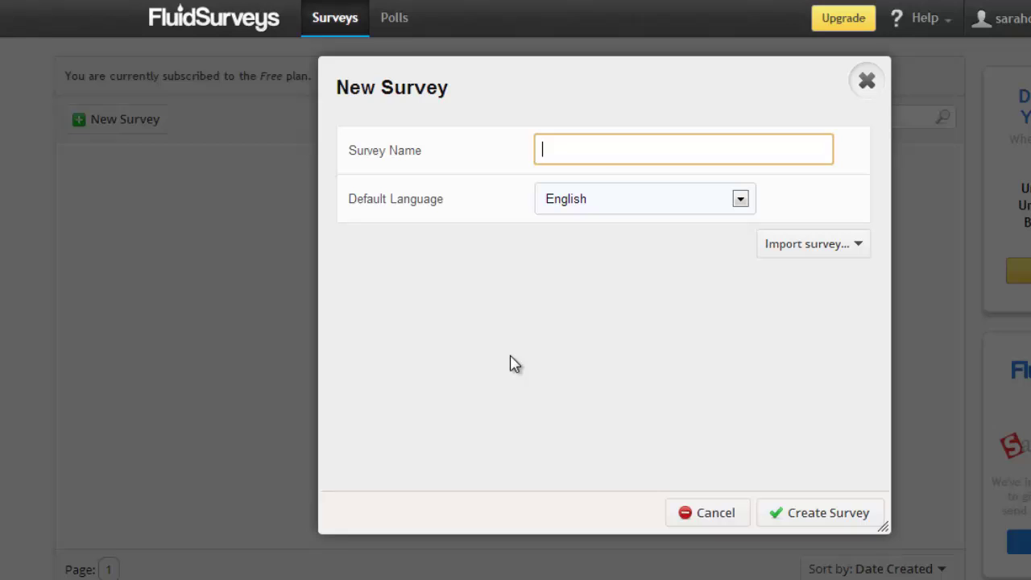
type("sample")
left_click(815, 522)
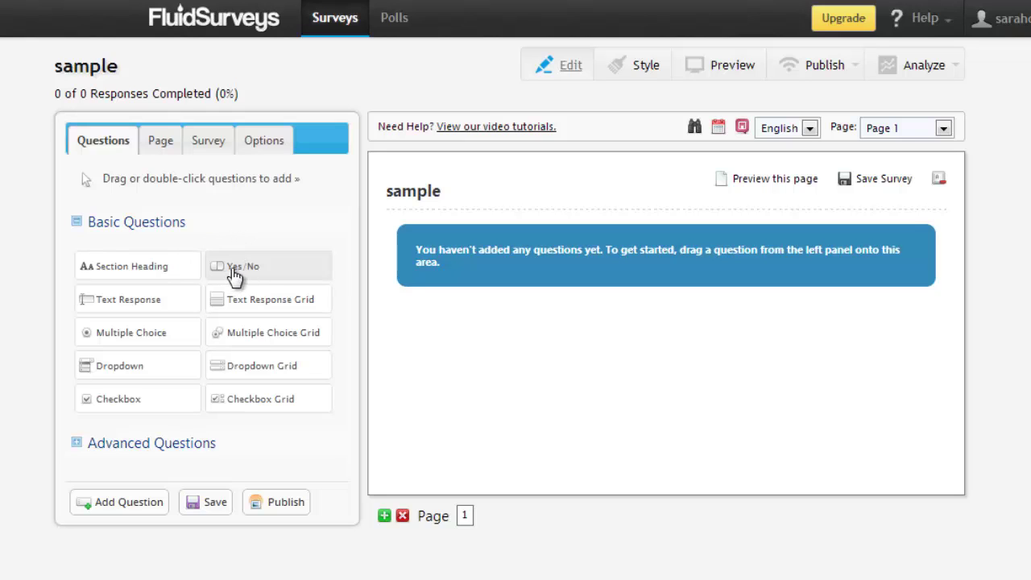
Add a Yes/No question to Page 1 titled 'are you a student'.
left_click_drag(231, 277, 518, 322)
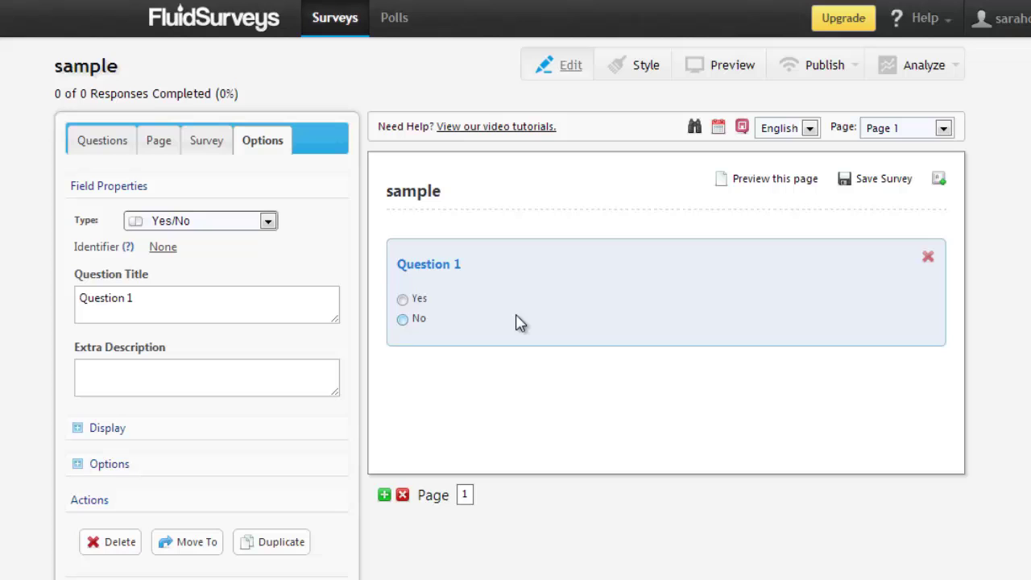
left_click(159, 297)
left_click_drag(158, 297, 64, 295)
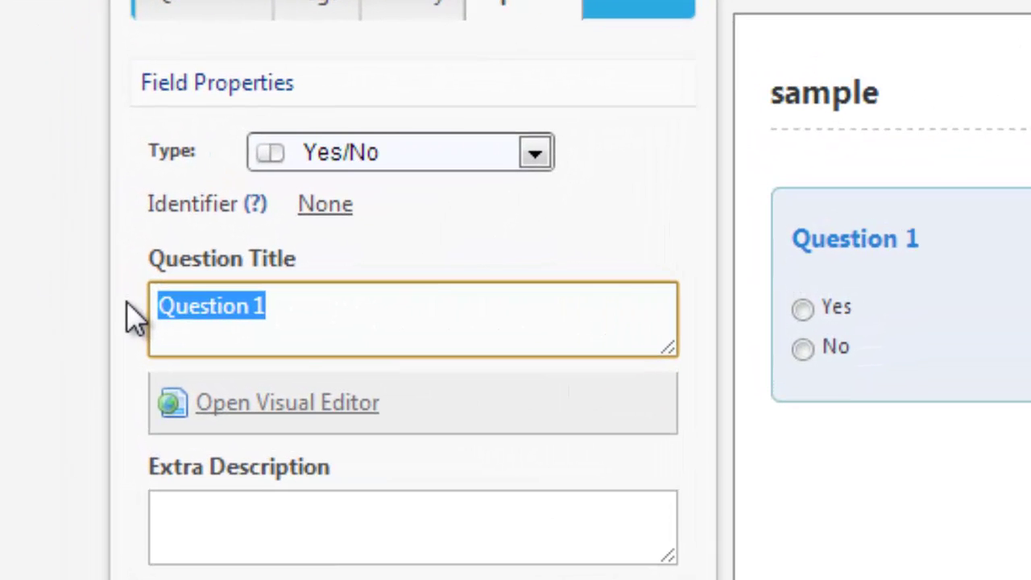
type("are")
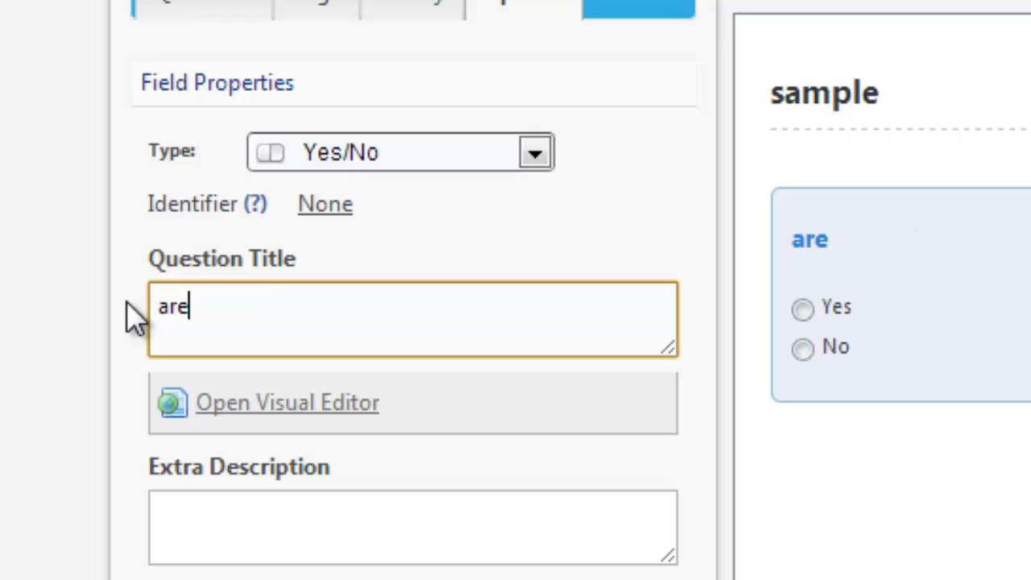
type(" you a st")
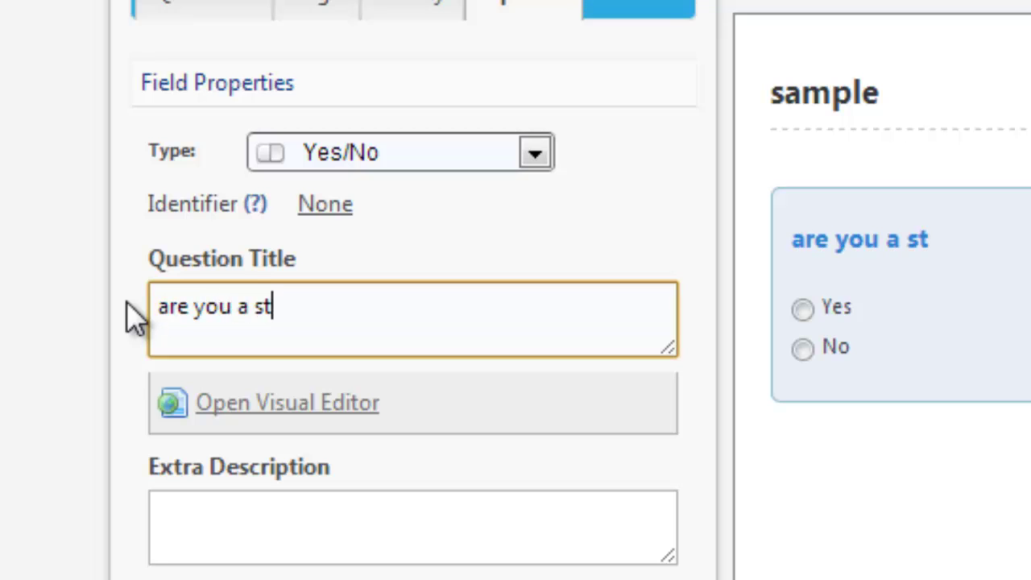
type("udent")
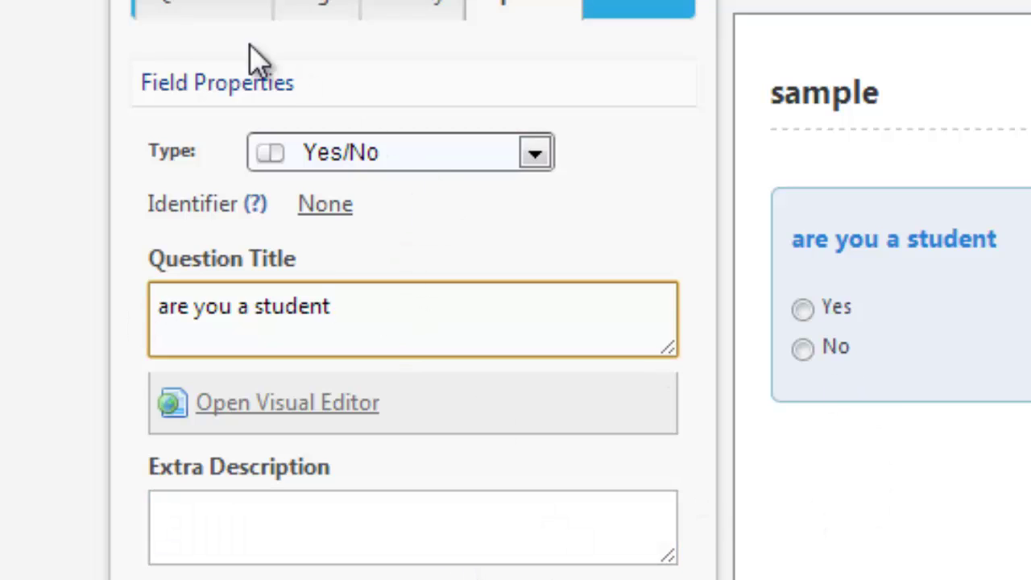
Place a Text Response question below question 1 titled 'what is your program of study'.
left_click(195, 8)
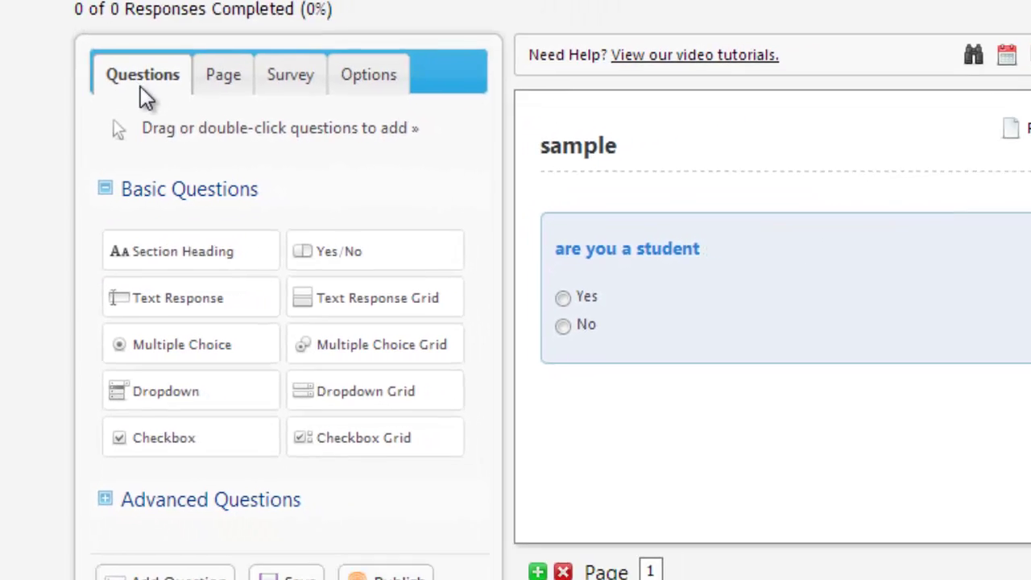
left_click_drag(230, 313, 672, 454)
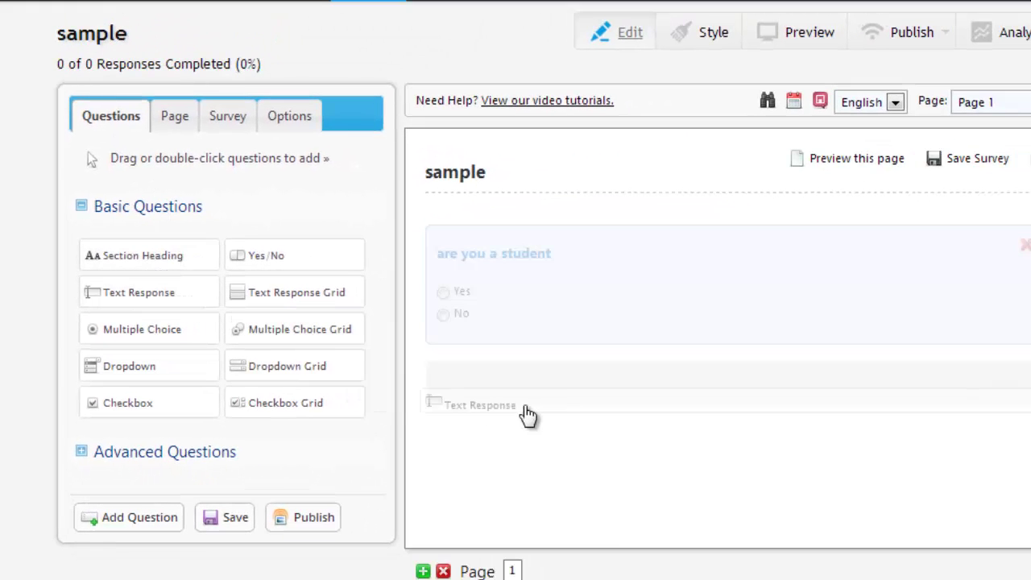
left_click_drag(527, 414, 563, 406)
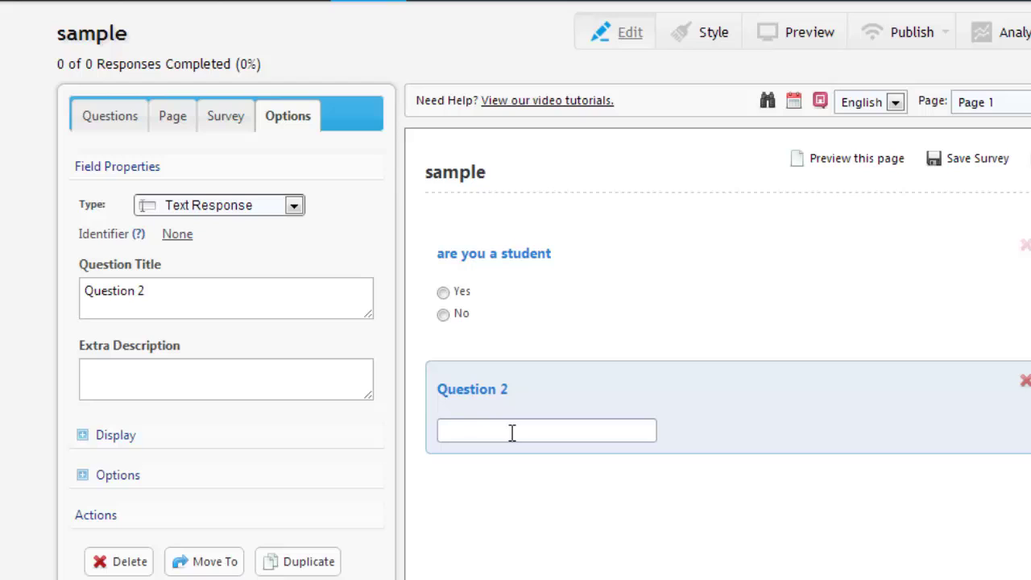
left_click_drag(186, 295, 55, 276)
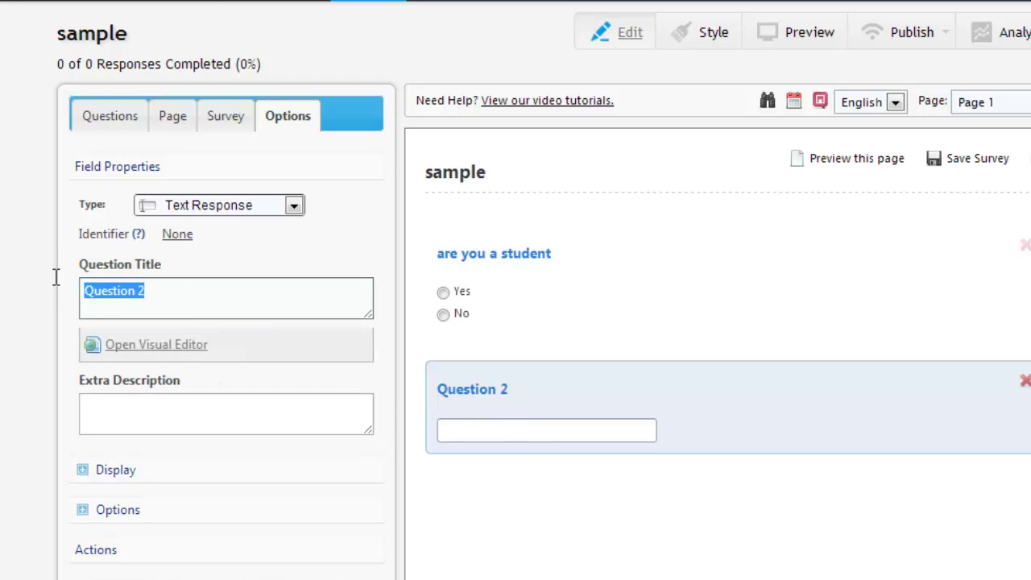
type("wha")
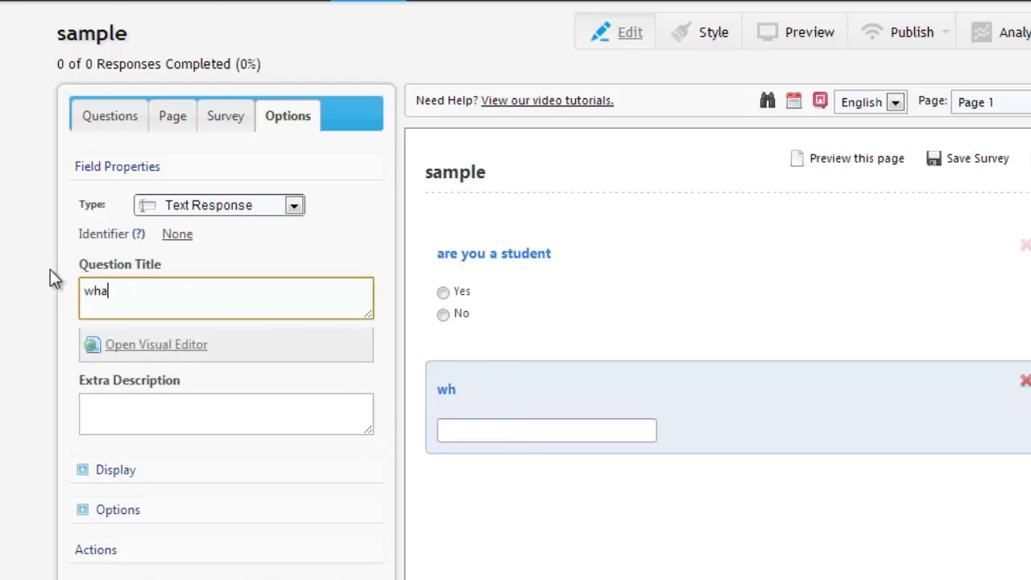
type("t is you")
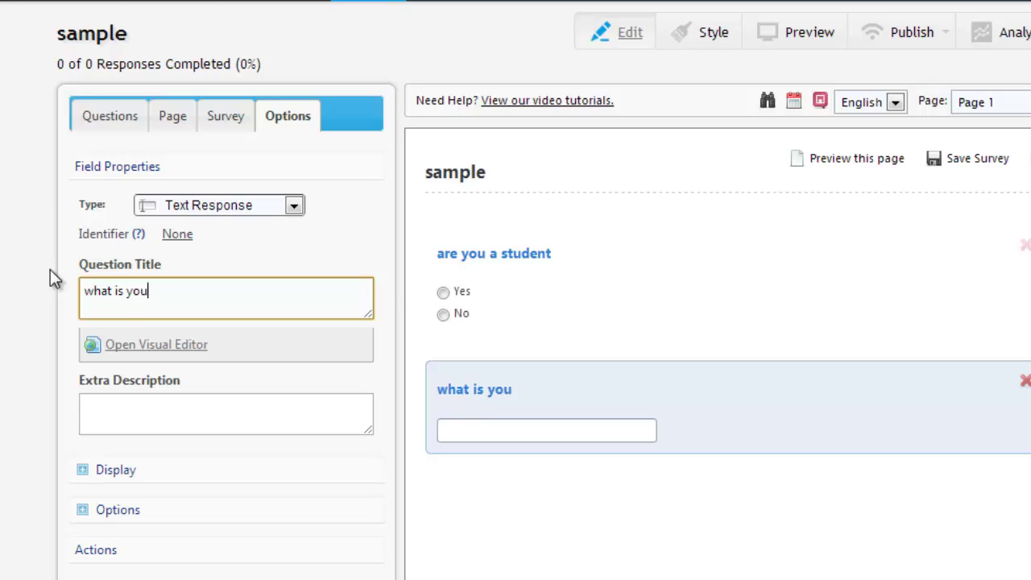
type("r progra")
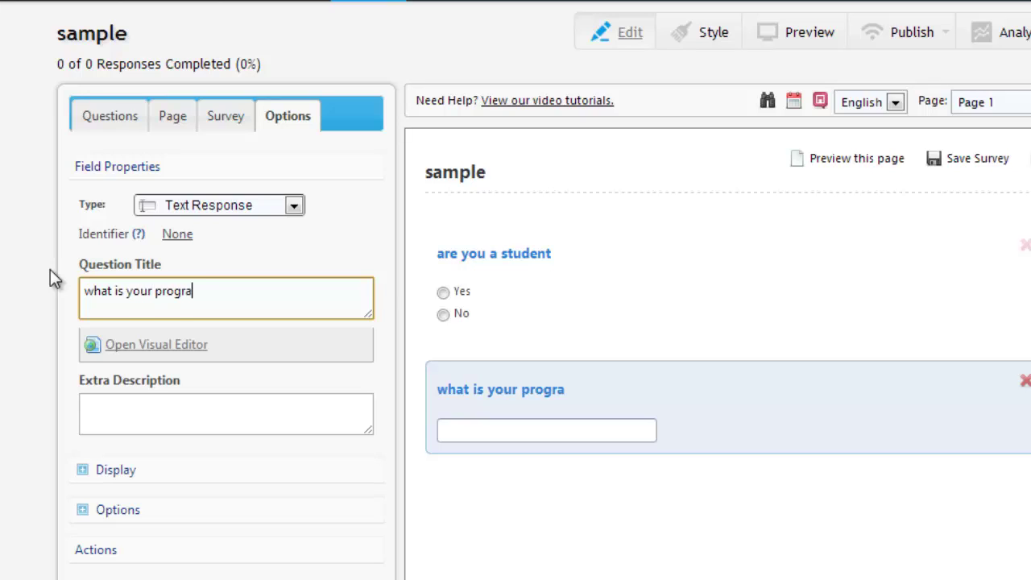
type("m of study")
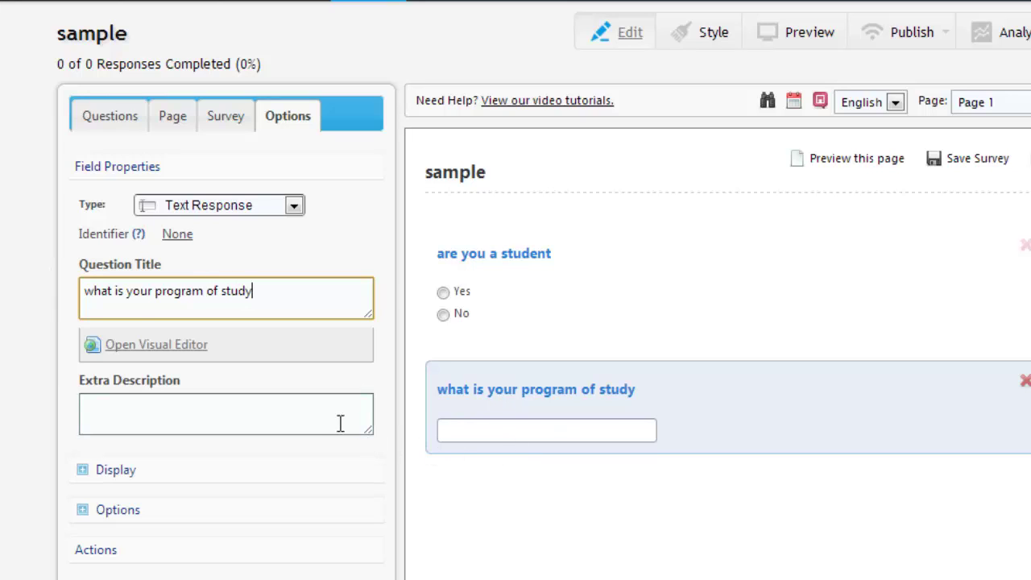
Add a third, Multiple Choice question titled 'how old are you'.
left_click(104, 118)
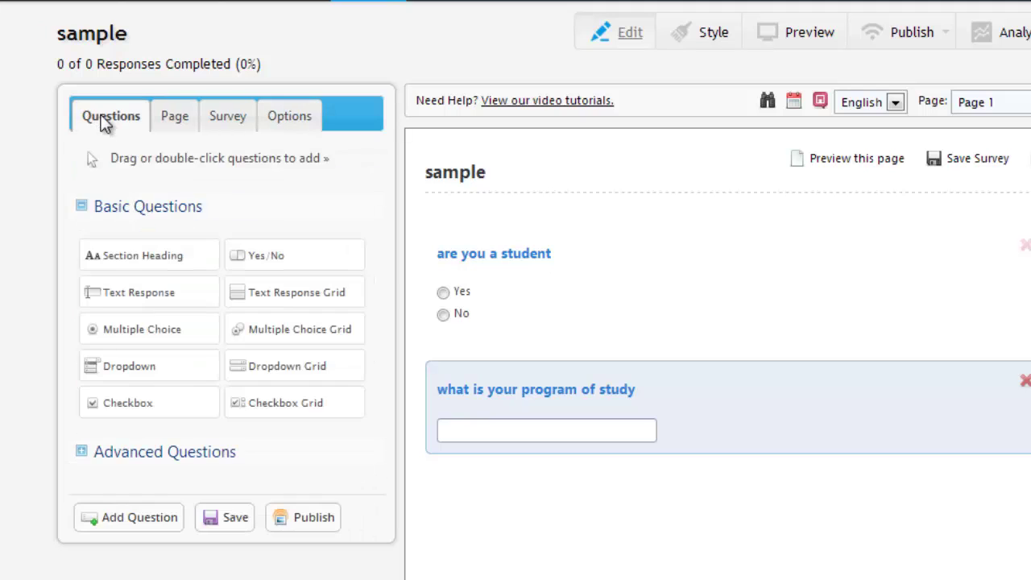
left_click_drag(96, 332, 531, 495)
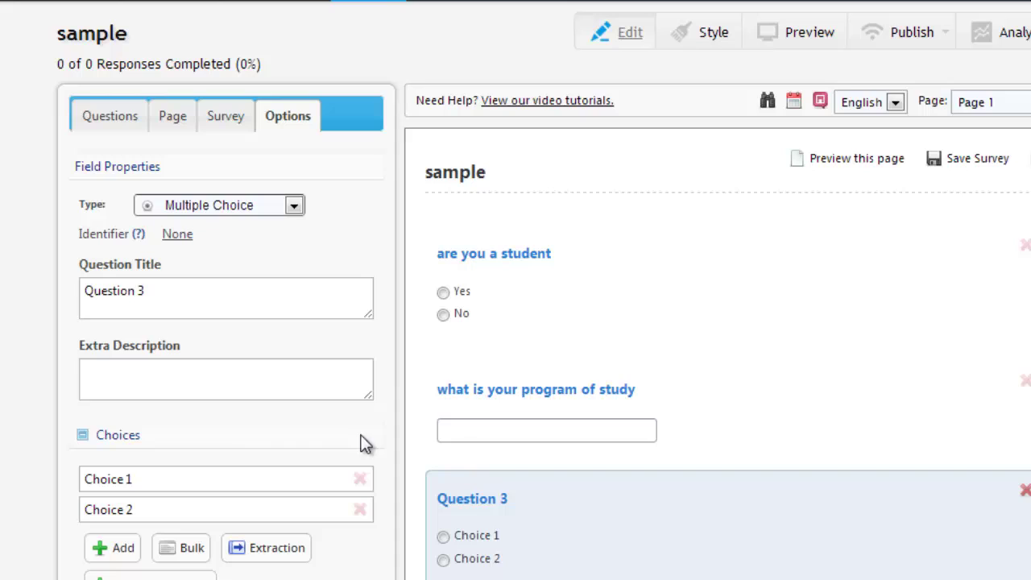
left_click_drag(190, 298, 70, 293)
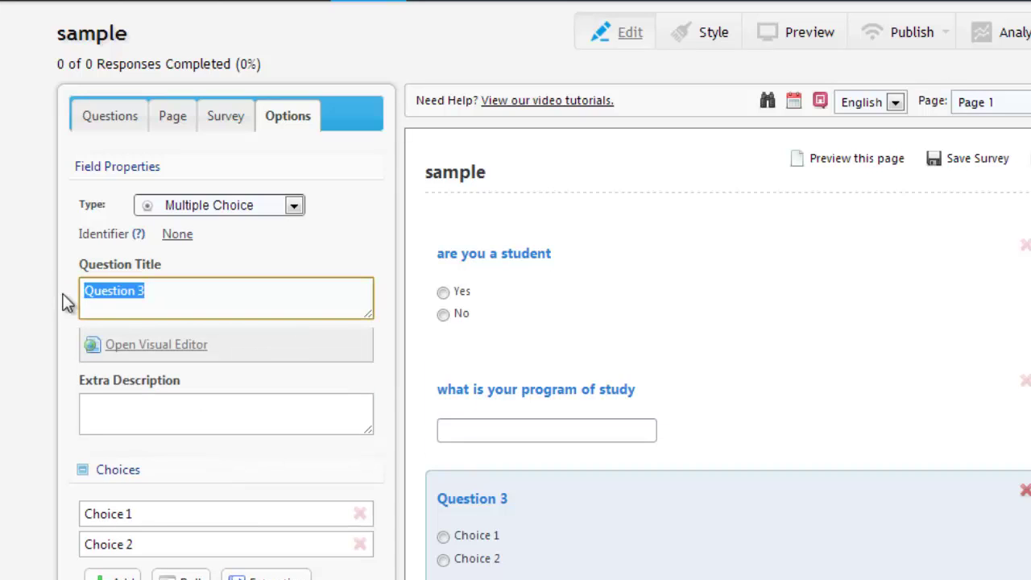
type("how o")
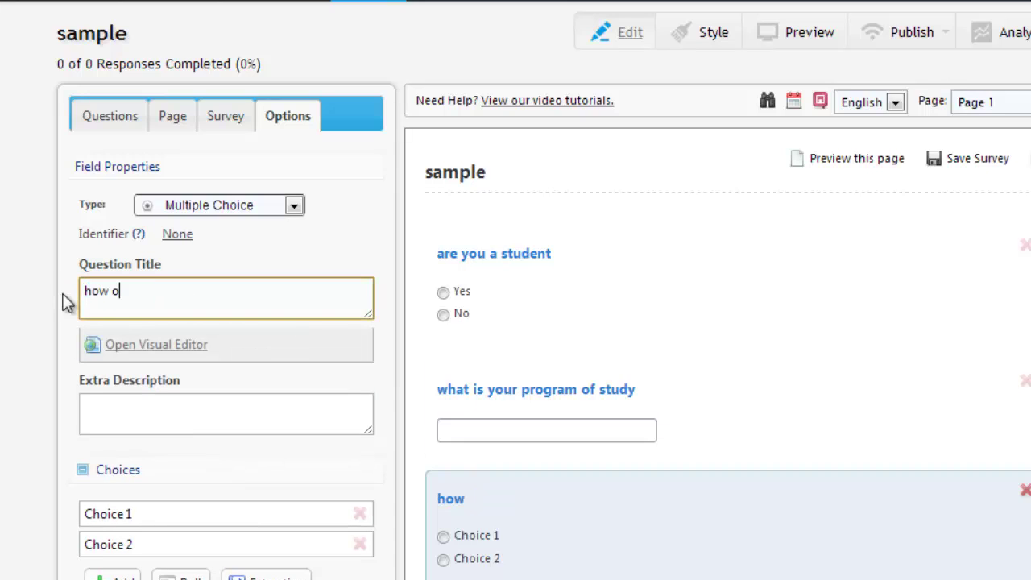
type("ld are you")
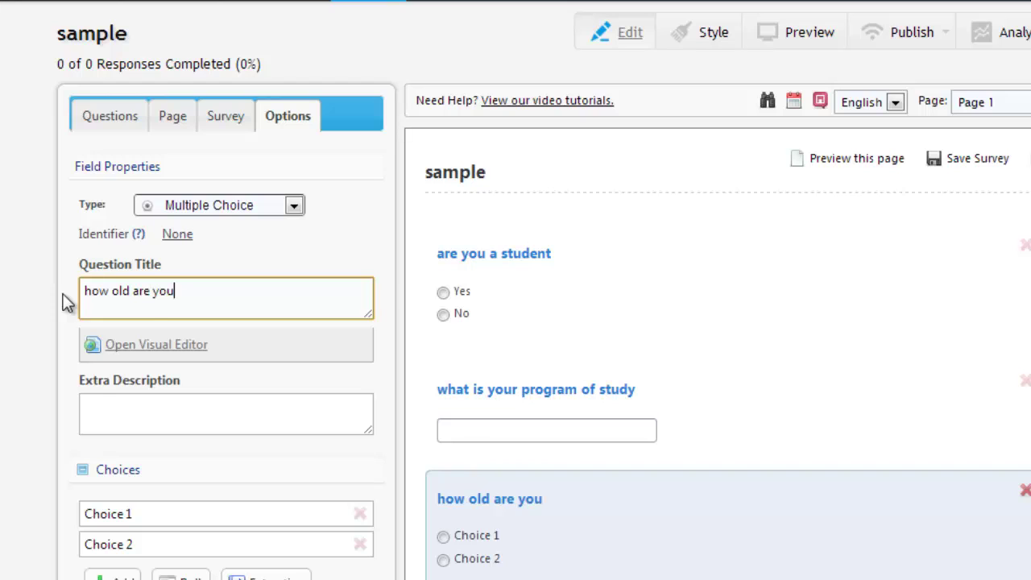
Set its two answer choices to 'under 25' and 'over 25'.
left_click_drag(140, 513, 70, 511)
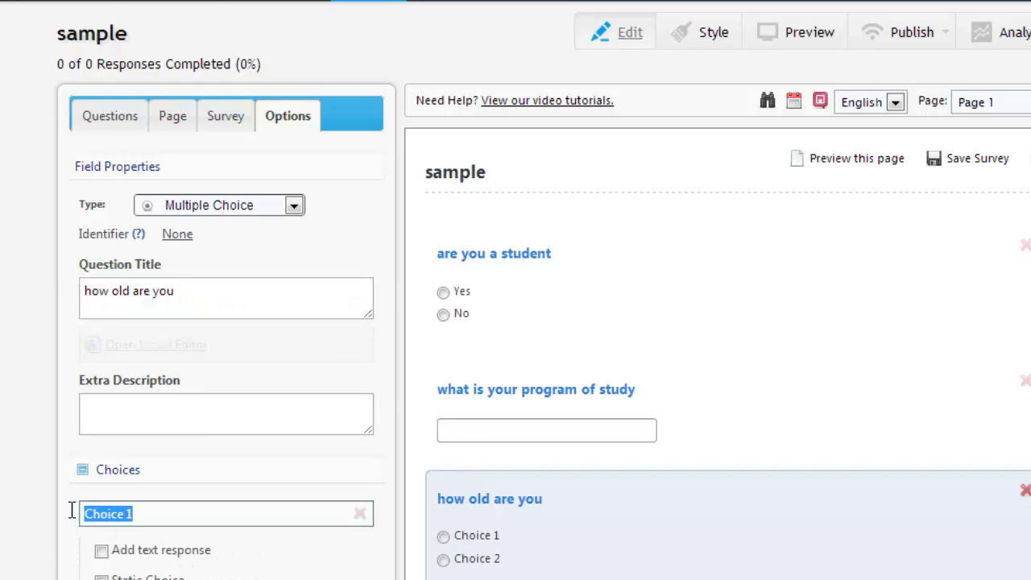
type("u")
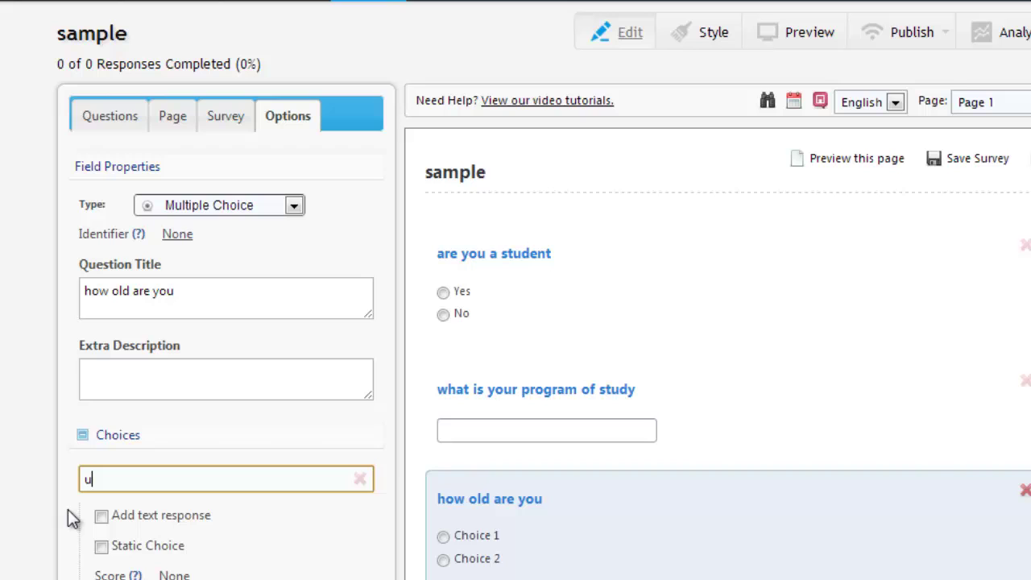
type("nder 25")
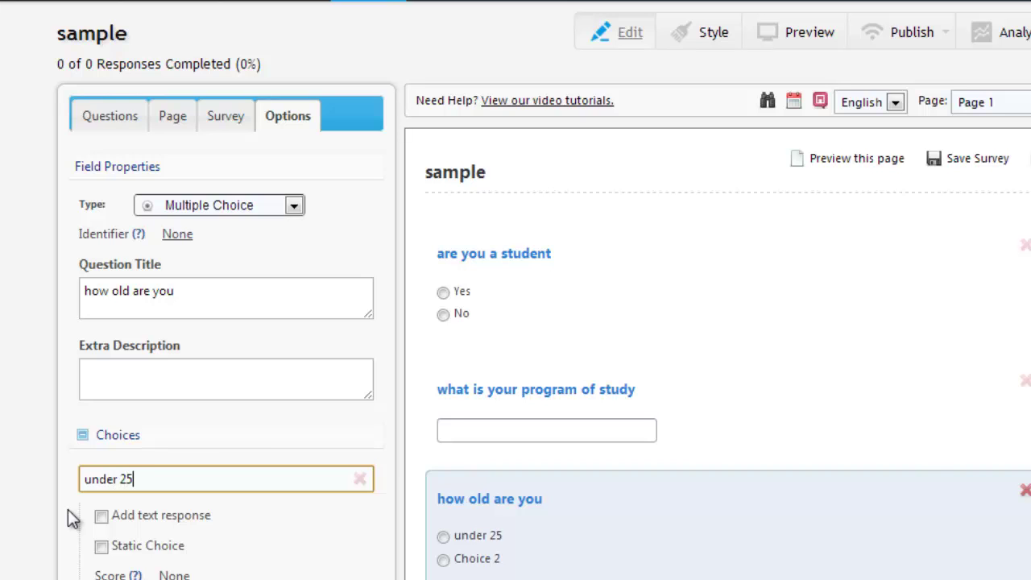
scroll(338, 535, "down", 1)
scroll(338, 532, "down", 3)
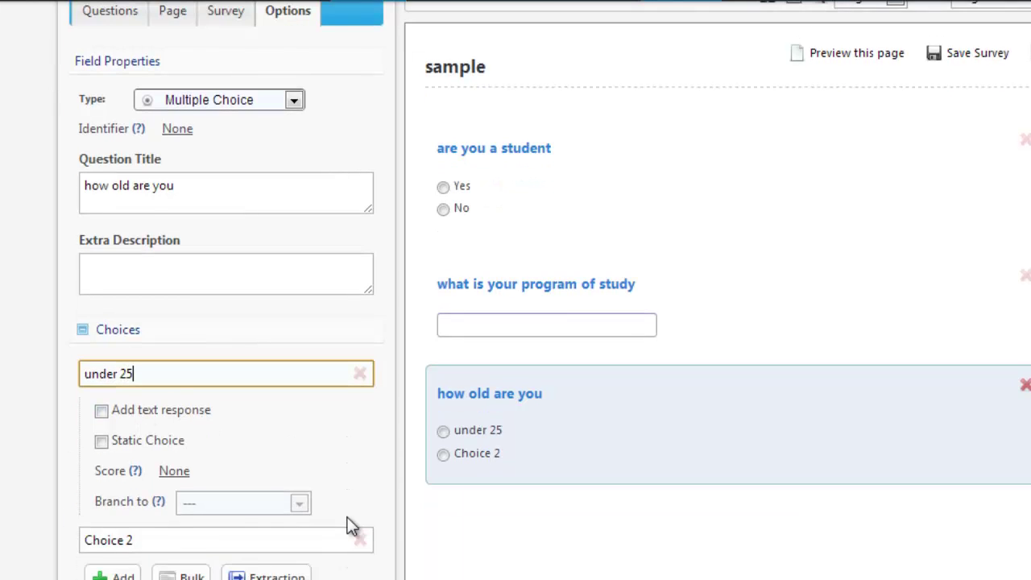
left_click_drag(175, 539, 42, 519)
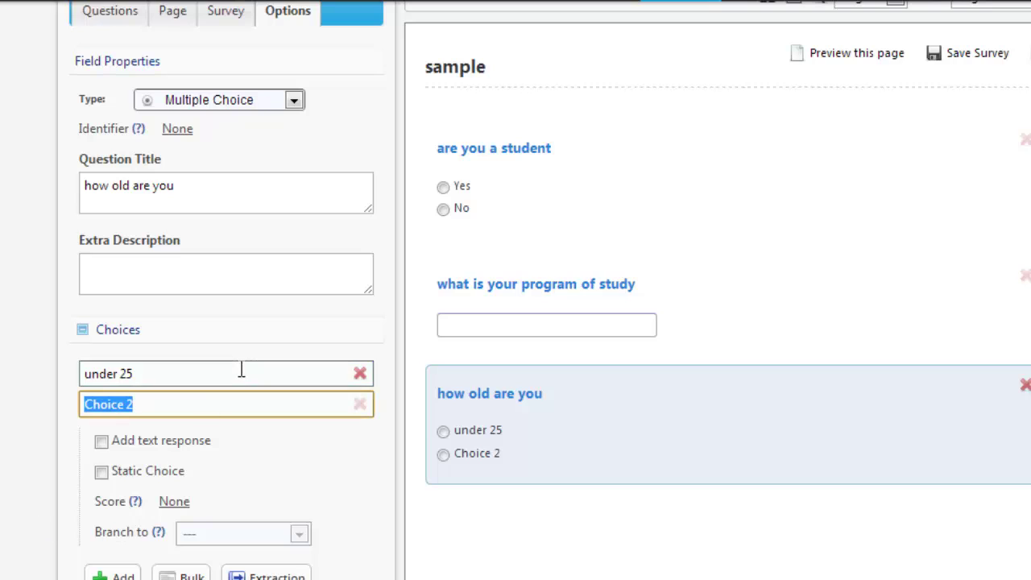
type("over ")
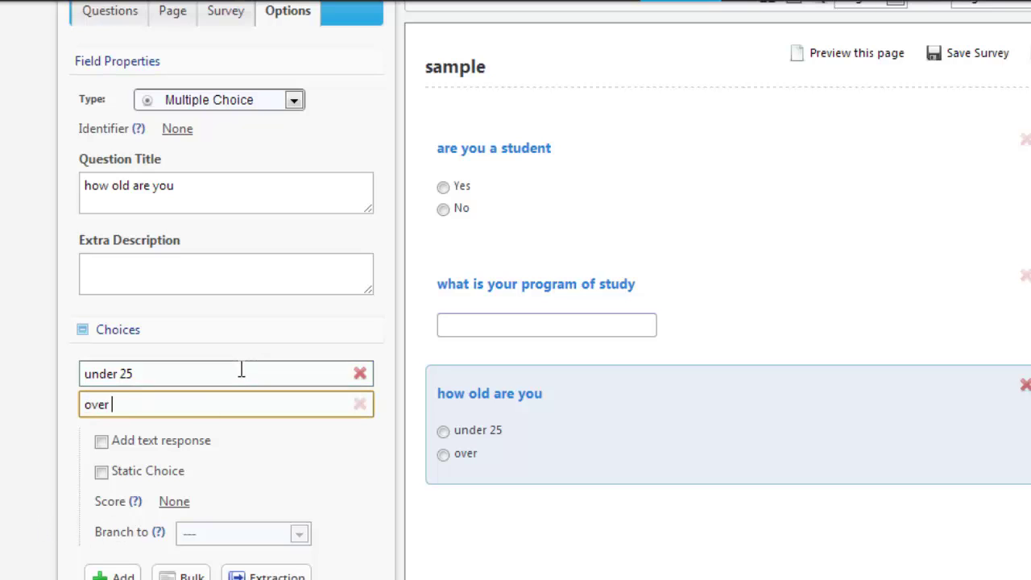
type("25")
scroll(368, 444, "down", 3)
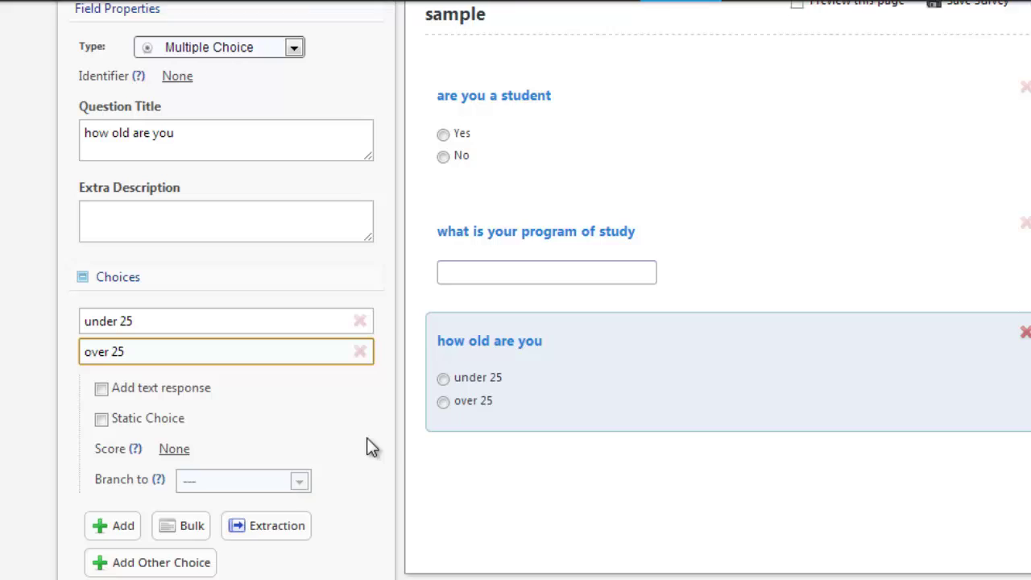
Preview the page with its three questions, then save the survey.
left_click(690, 414)
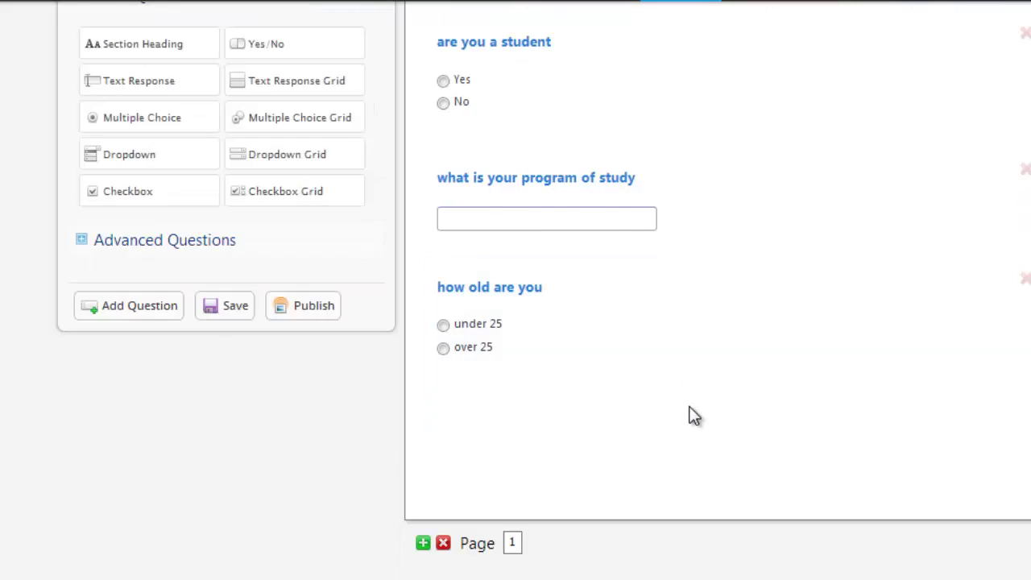
scroll(698, 419, "up", 3)
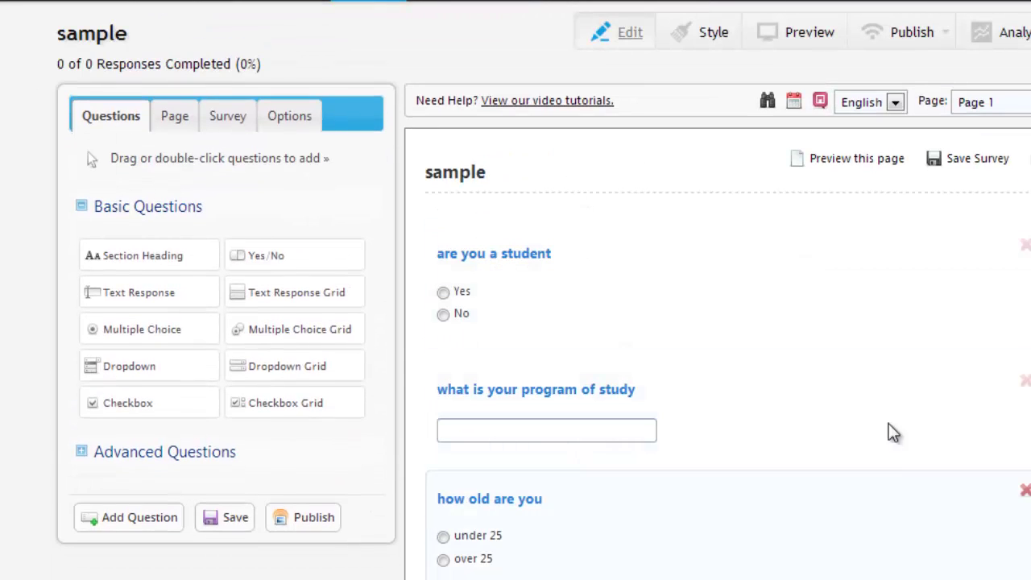
left_click(854, 161)
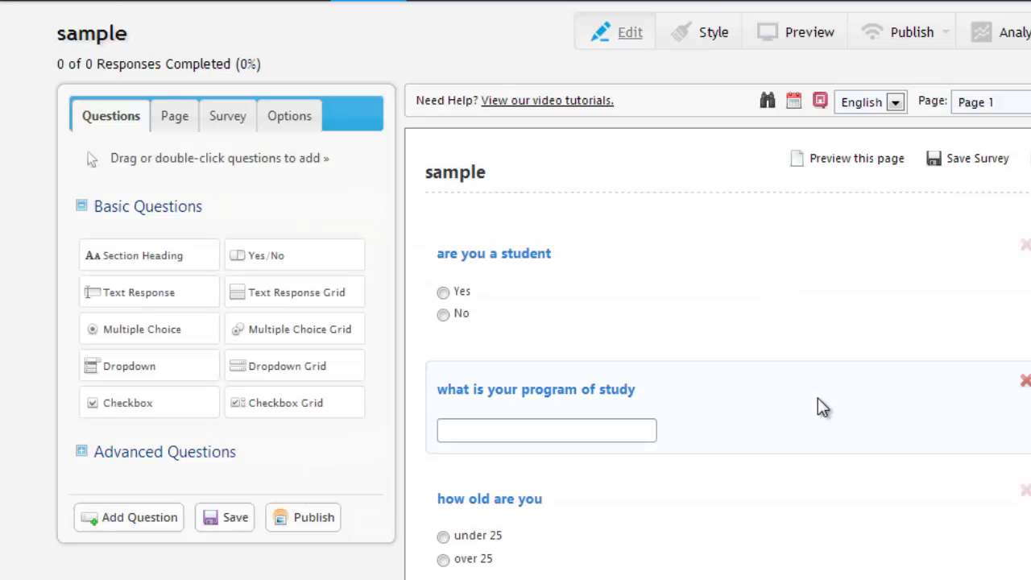
left_click(966, 168)
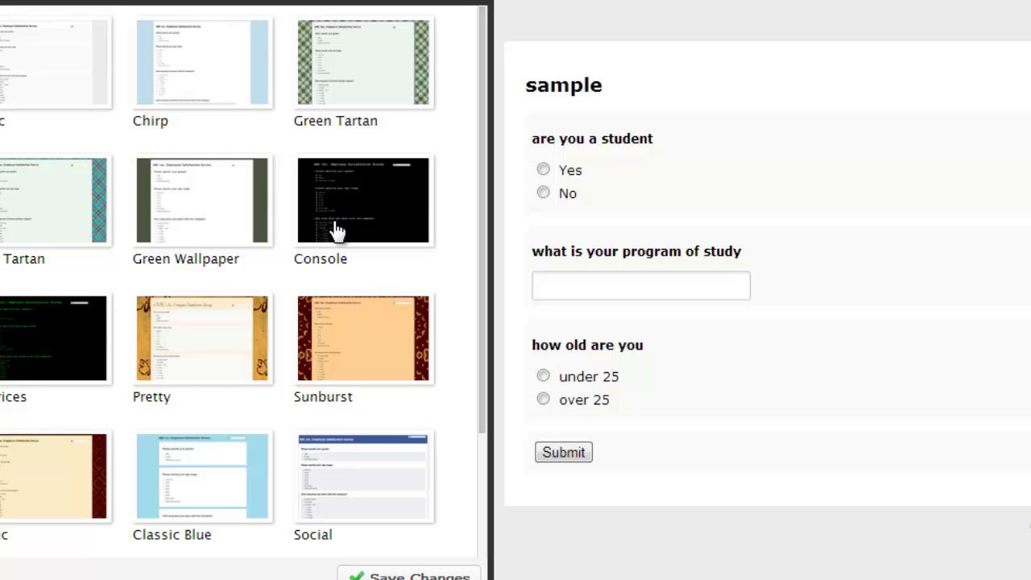
Compare the Console and Pretty themes, then apply and save the Sunburst theme.
left_click(80, 346)
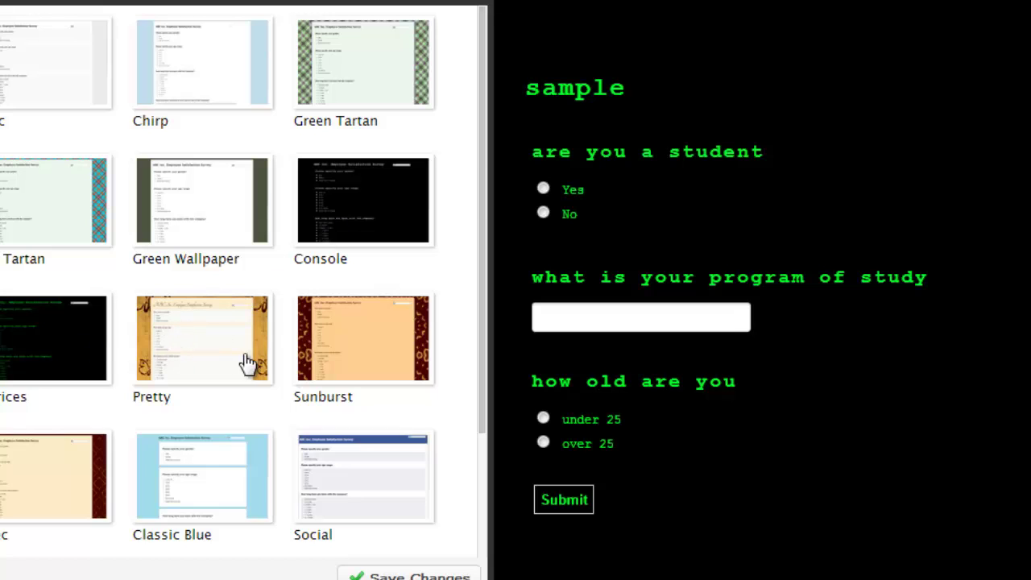
left_click(216, 364)
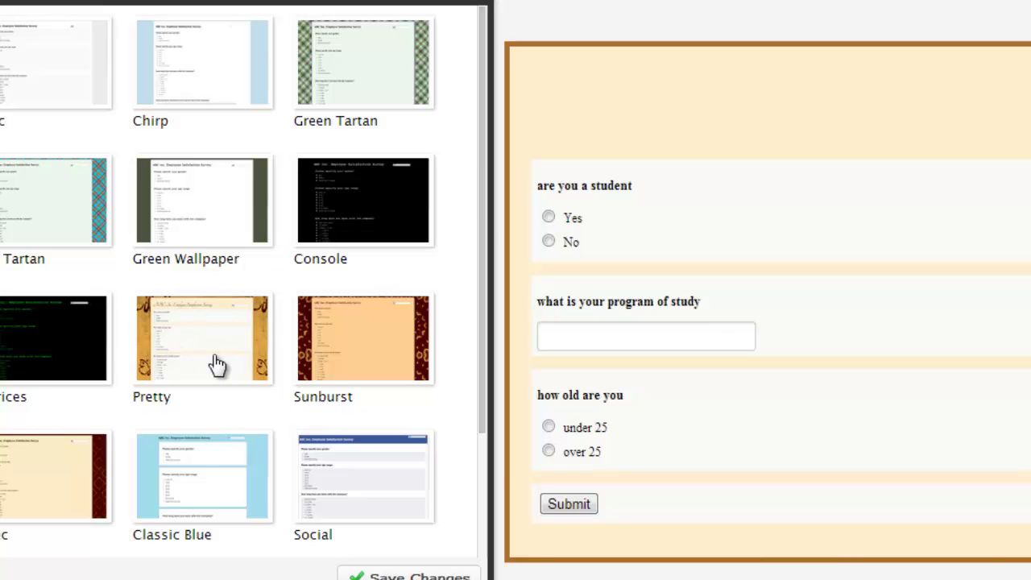
left_click(362, 351)
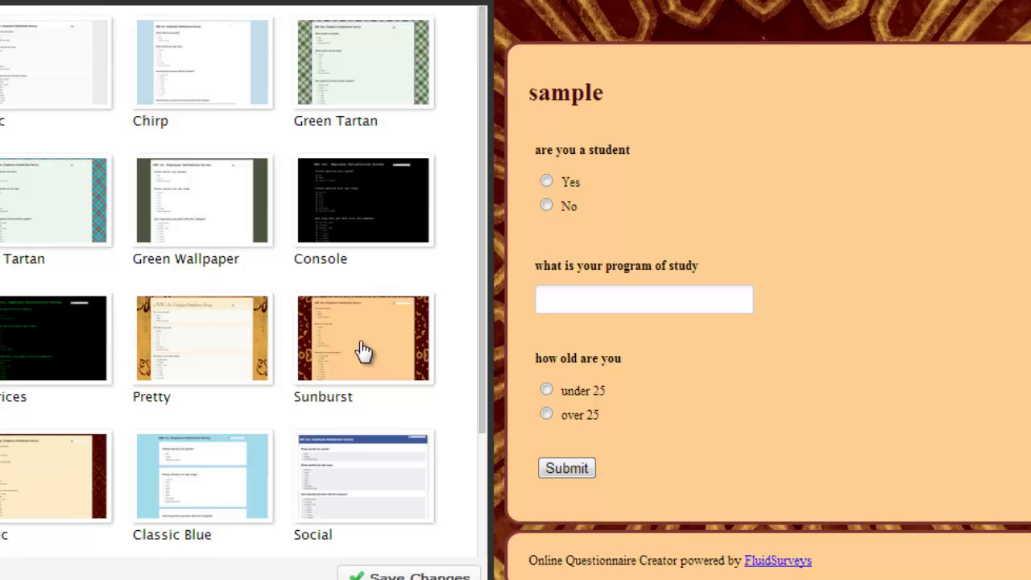
left_click(406, 573)
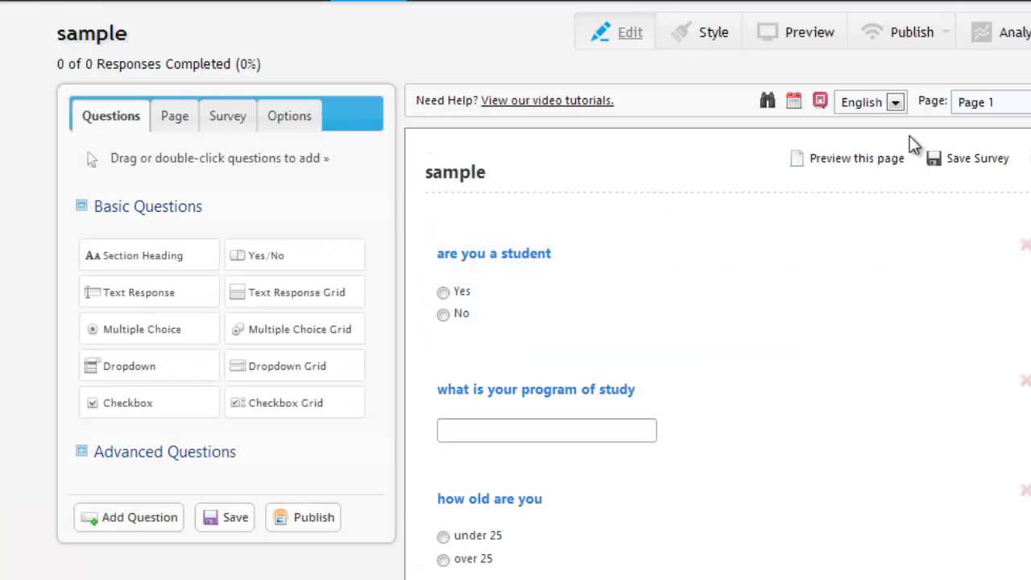
Publish the survey and review its Live status, sharing URL and embed code.
left_click(926, 36)
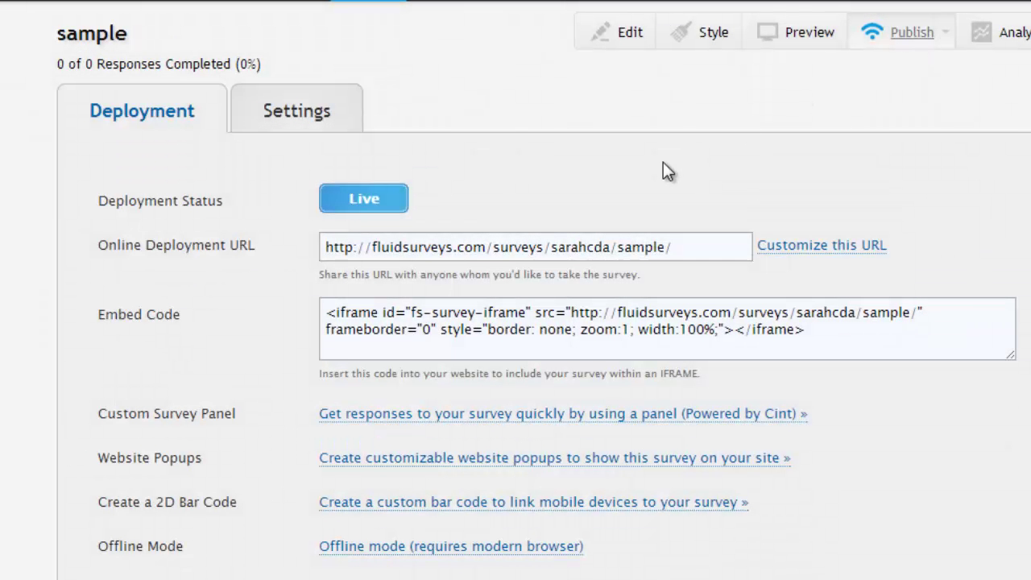
scroll(663, 162, "down", 3)
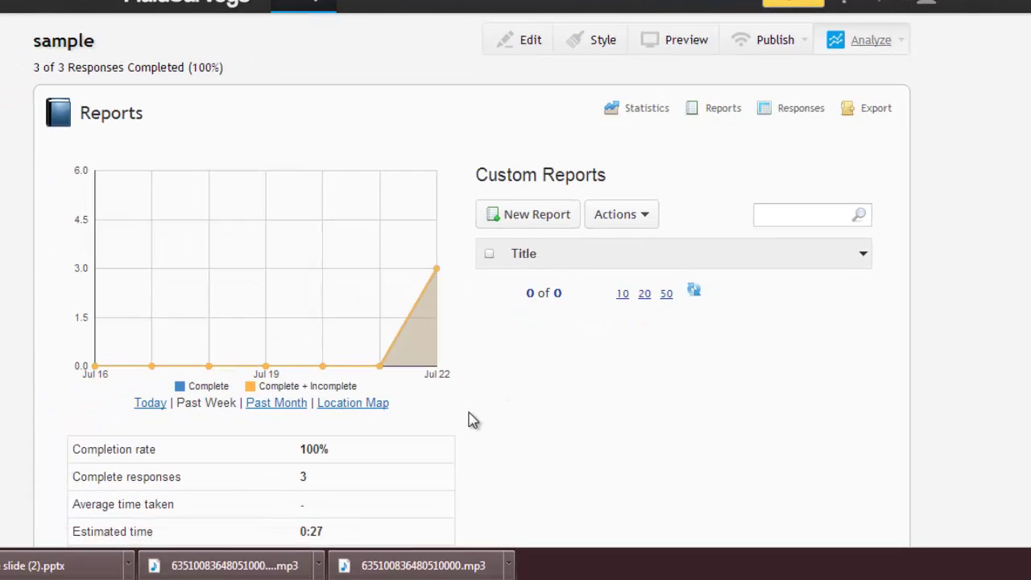
Scroll through the report statistics, then view the survey's individual responses.
scroll(473, 419, "down", 2)
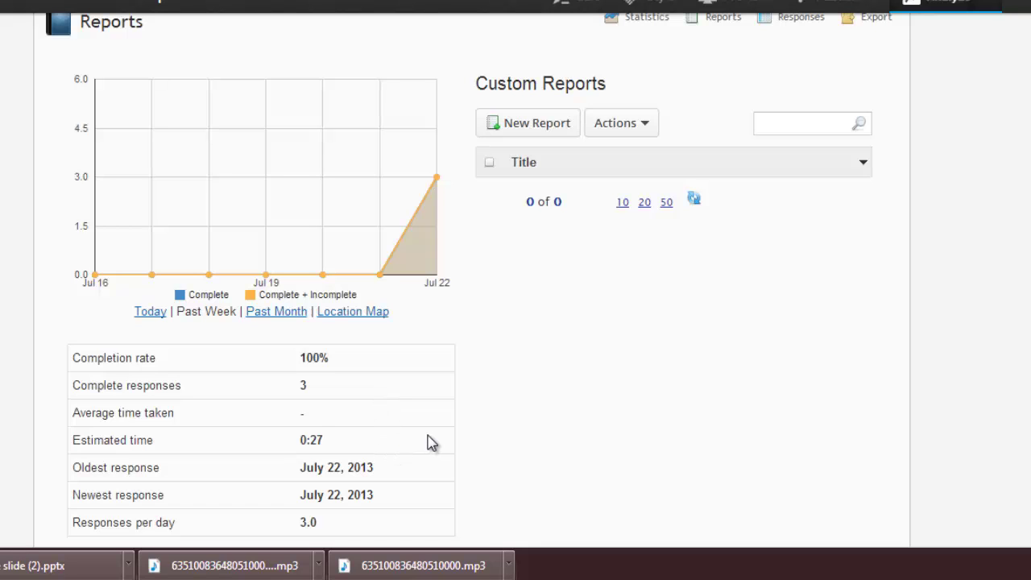
scroll(548, 429, "up", 2)
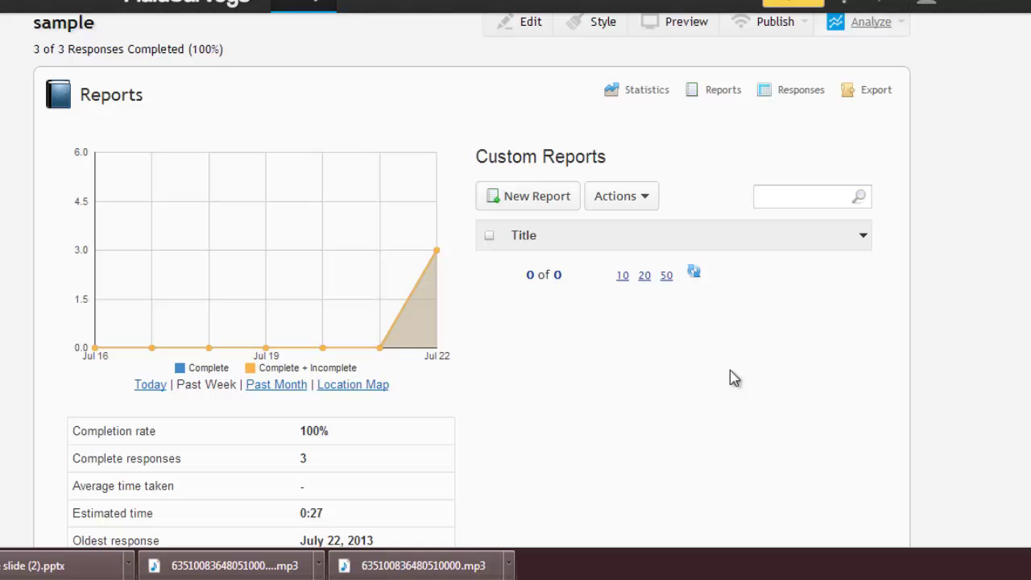
left_click(808, 94)
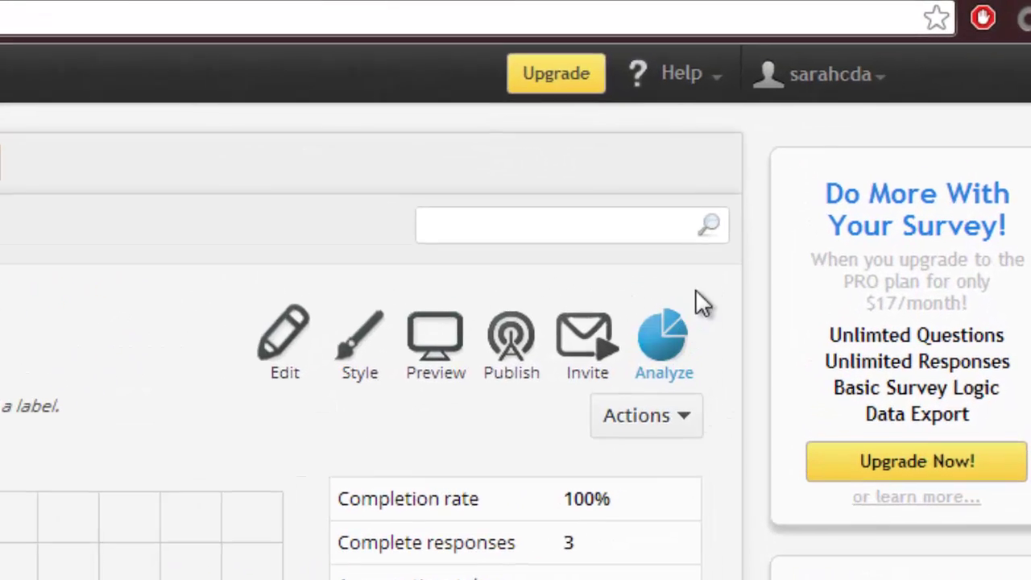
Show the Help menu with User Manual, forums, How-to Videos and Live Chat.
left_click(707, 89)
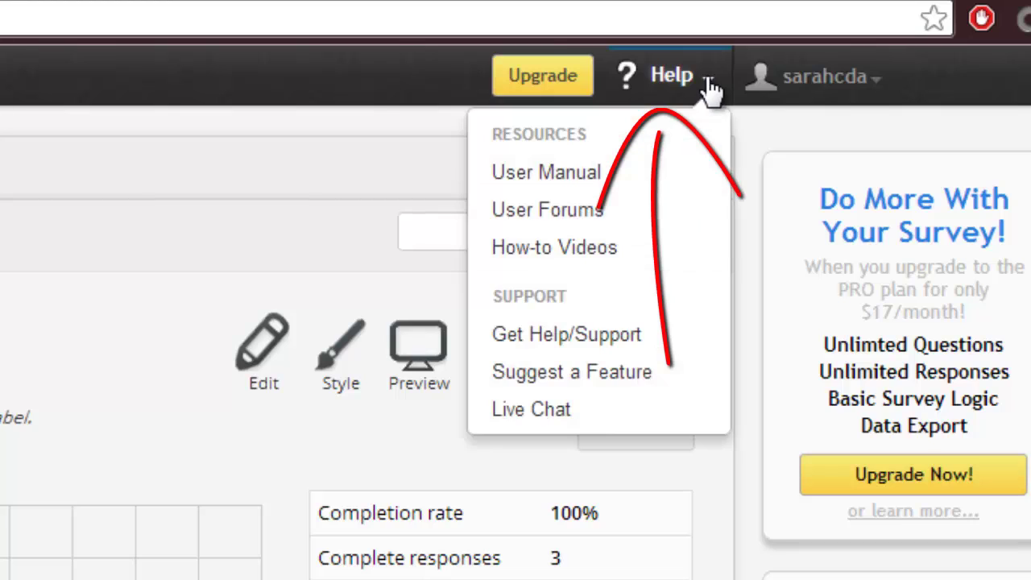